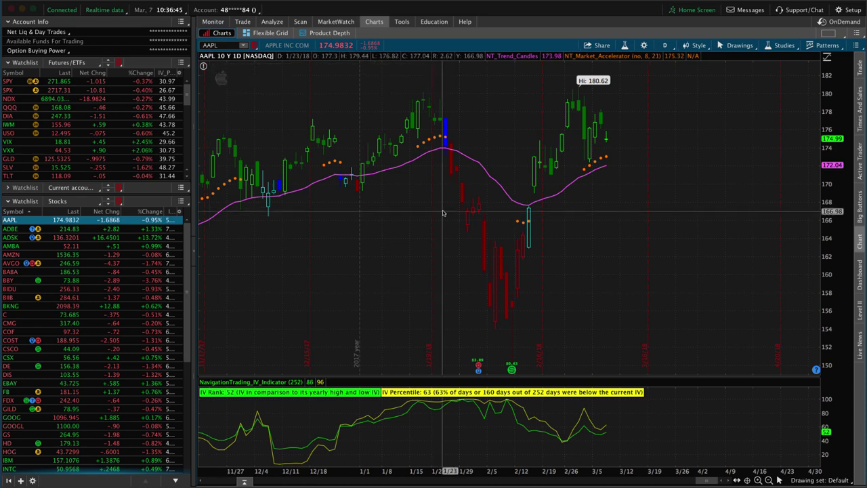
- Review the existing AAPL put spread's risk profile, and collapse the 20 APR 18 option chain to compare the available expirations
{"action": "left_click", "coordinate": [272, 21]}
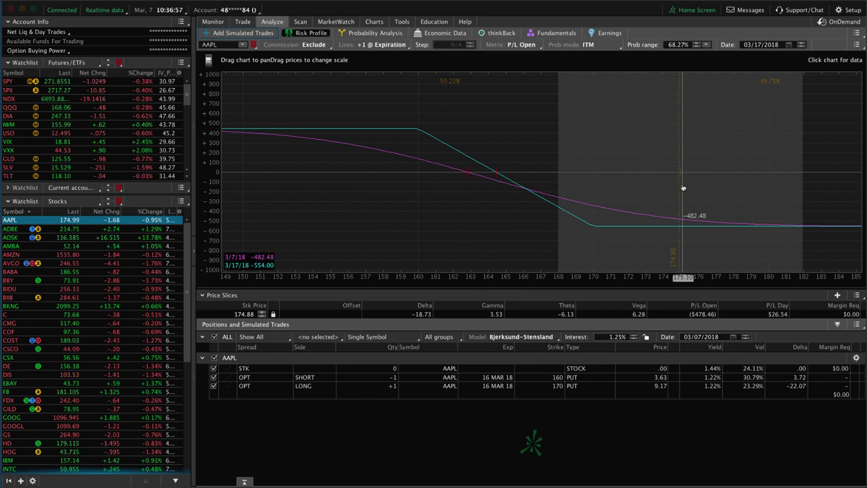
{"action": "left_click", "coordinate": [243, 22]}
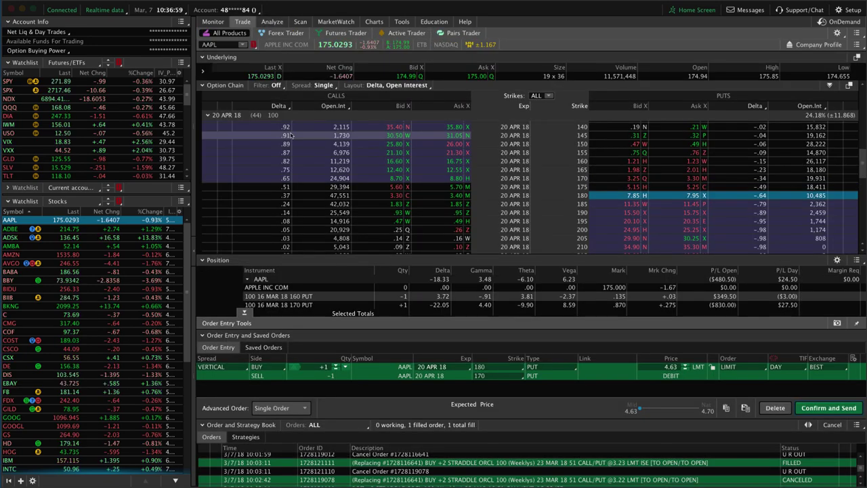
{"action": "left_click", "coordinate": [207, 115]}
{"action": "scroll", "coordinate": [268, 147], "scroll_direction": "up", "scroll_amount": 5}
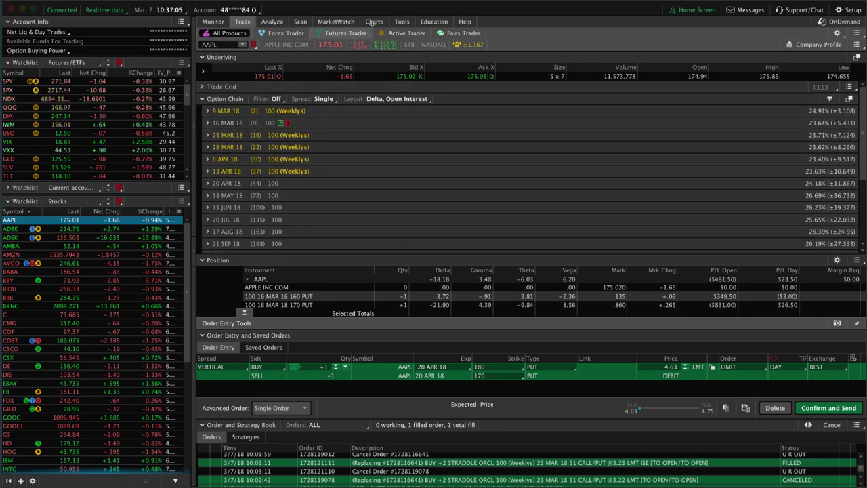
{"action": "mouse_move", "coordinate": [375, 22]}
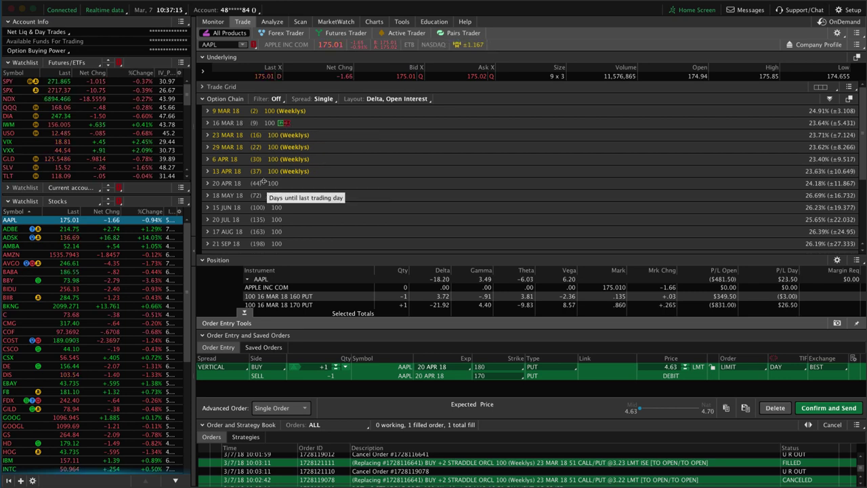
- Check the AAPL price chart, and examine the risk profile of the current 16 MAR 18 put spread
{"action": "left_click", "coordinate": [374, 21]}
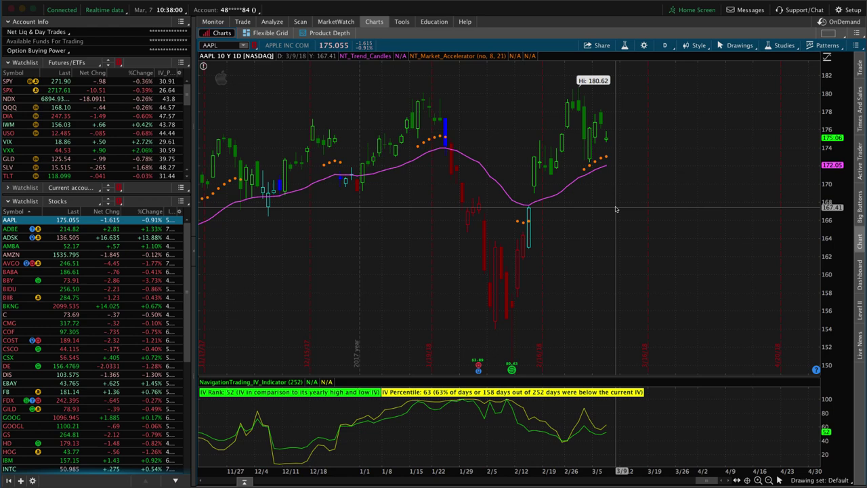
{"action": "left_click", "coordinate": [271, 22]}
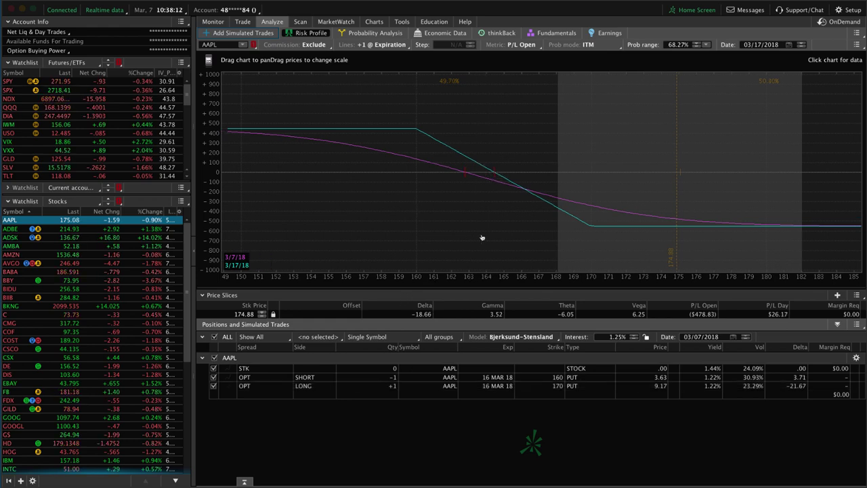
{"action": "left_click_drag", "start_coordinate": [486, 237], "coordinate": [384, 236]}
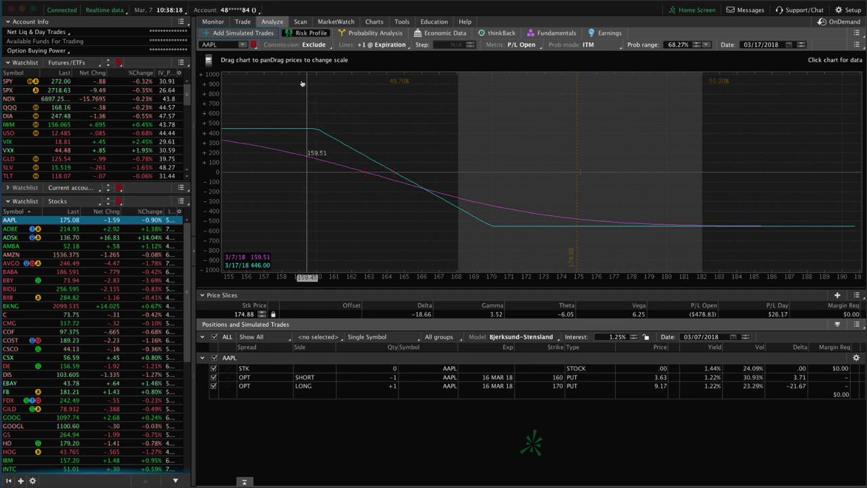
- Create a buy vertical put spread order starting from the 180 strike put in the 20 APR 18 expiration
{"action": "left_click", "coordinate": [243, 22]}
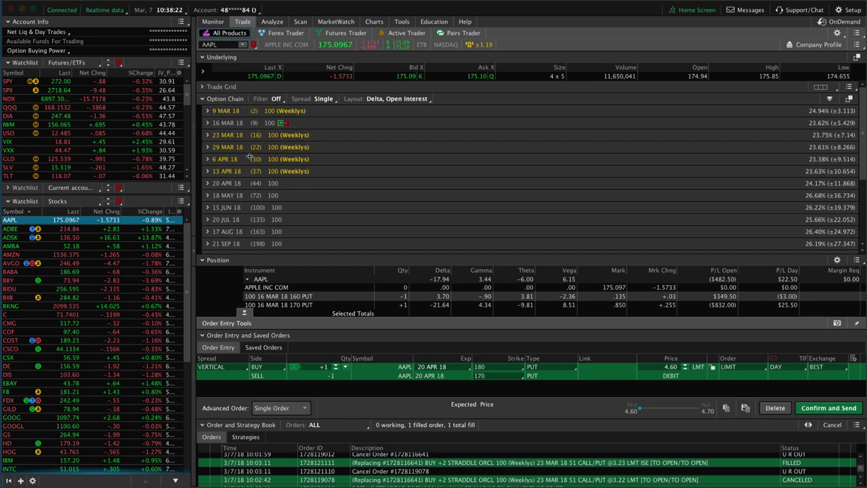
{"action": "left_click", "coordinate": [207, 183]}
{"action": "scroll", "coordinate": [313, 195], "scroll_direction": "down", "scroll_amount": 5}
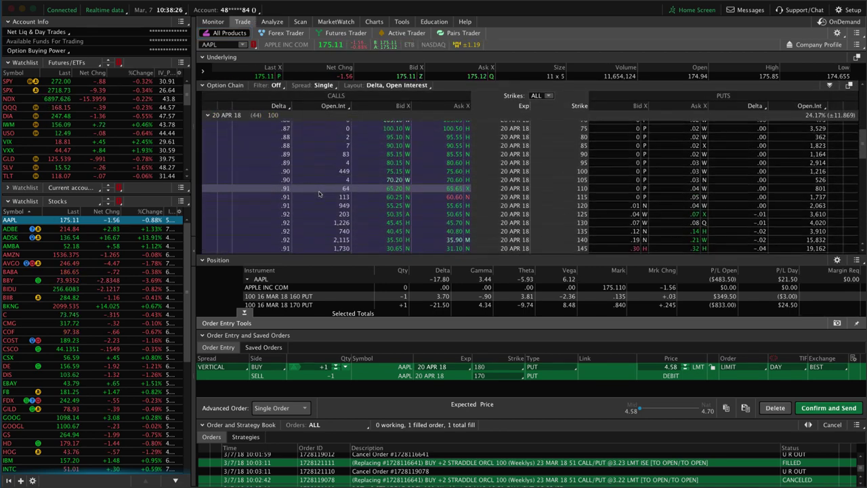
{"action": "scroll", "coordinate": [318, 195], "scroll_direction": "down", "scroll_amount": 5}
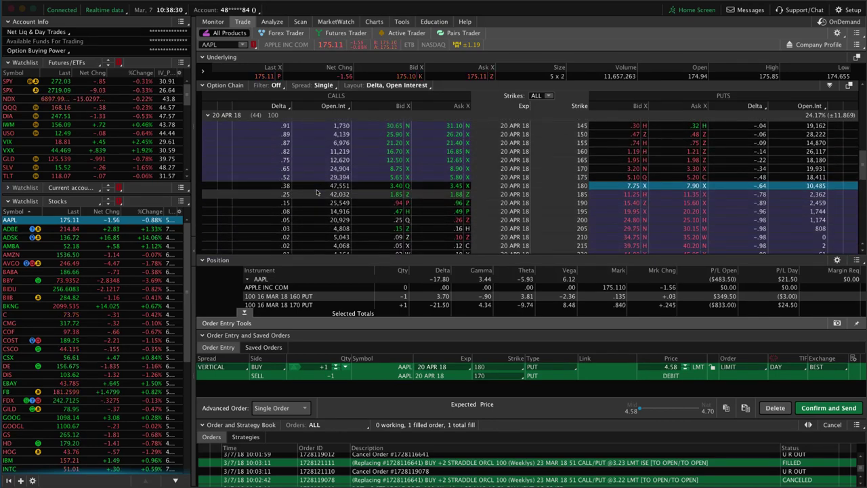
{"action": "left_click", "coordinate": [602, 212]}
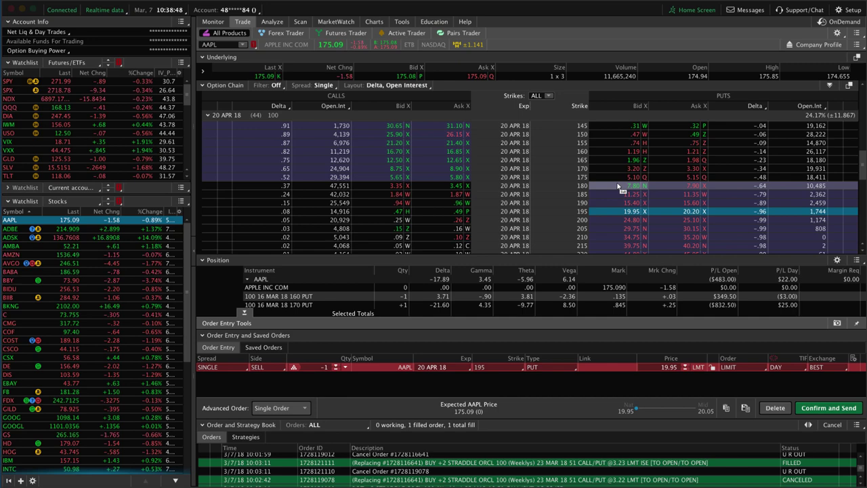
{"action": "right_click", "coordinate": [617, 187]}
{"action": "mouse_move", "coordinate": [713, 194]}
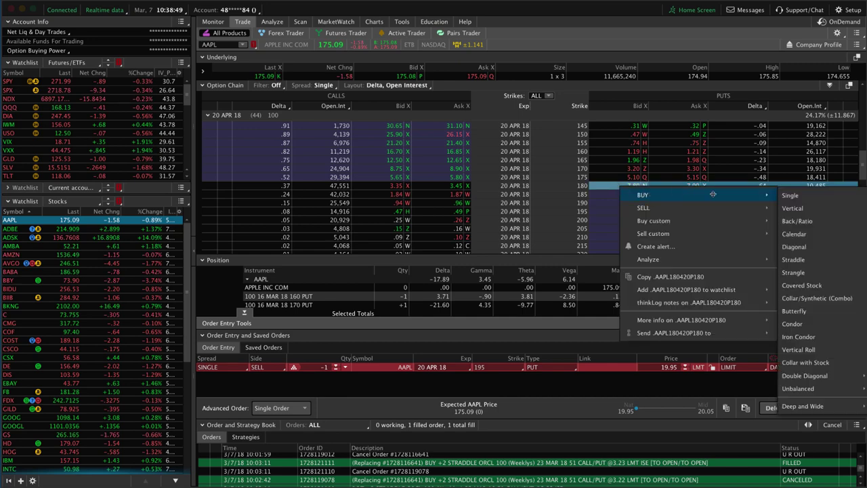
{"action": "left_click", "coordinate": [791, 208]}
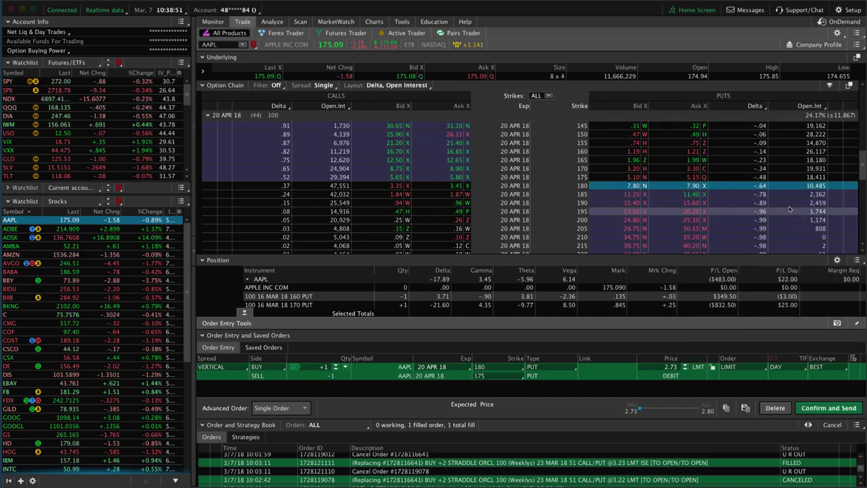
- Set the sell leg's strike to 170 and add the vertical to the risk profile as a simulated trade
{"action": "left_click", "coordinate": [493, 376]}
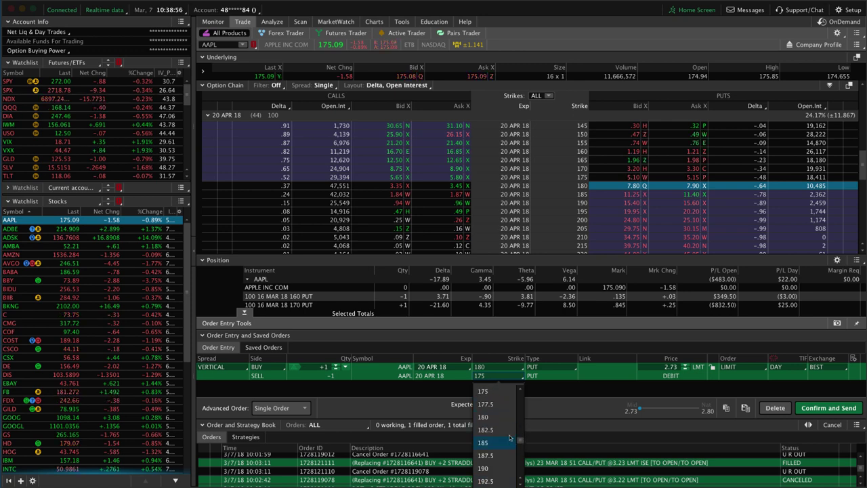
{"action": "left_click", "coordinate": [488, 457]}
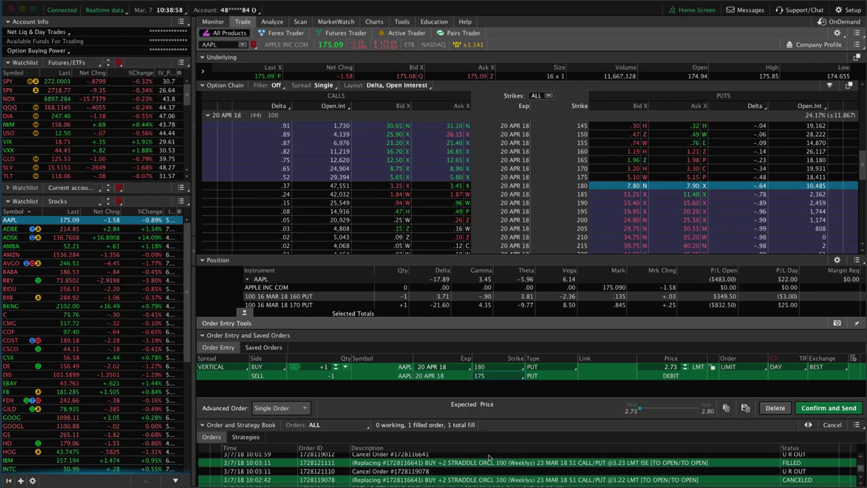
{"action": "right_click", "coordinate": [589, 376]}
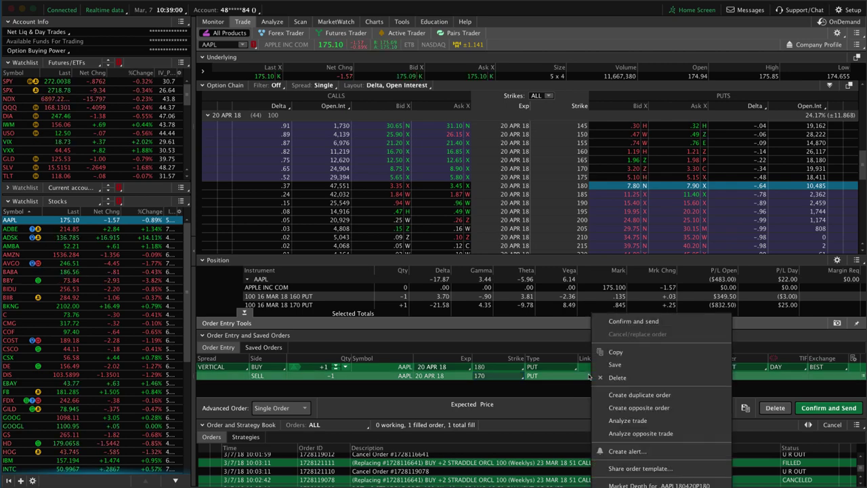
{"action": "left_click", "coordinate": [611, 420]}
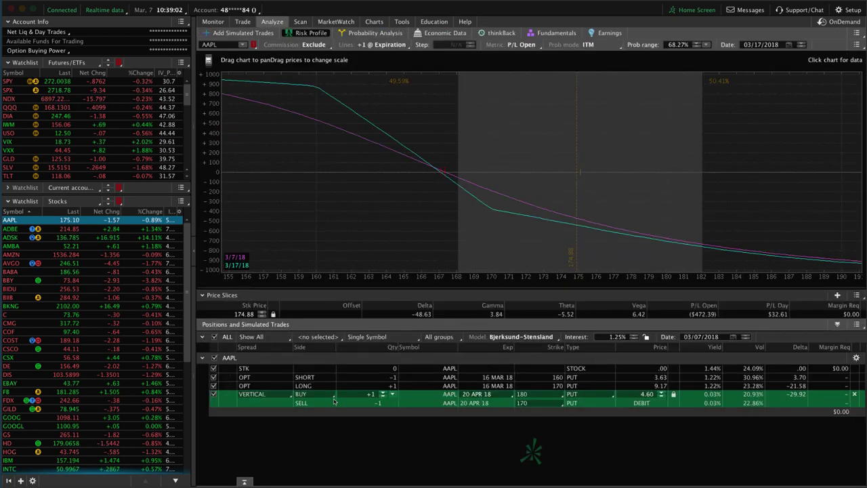
- Exclude the existing long and short 16 MAR 18 puts from the risk profile graph
{"action": "left_click", "coordinate": [213, 386]}
{"action": "left_click", "coordinate": [214, 377]}
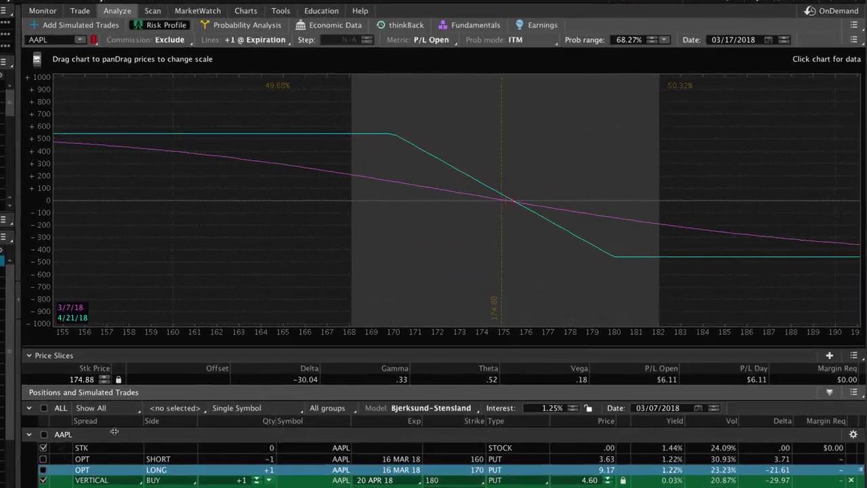
{"action": "left_click_drag", "start_coordinate": [419, 279], "coordinate": [236, 275]}
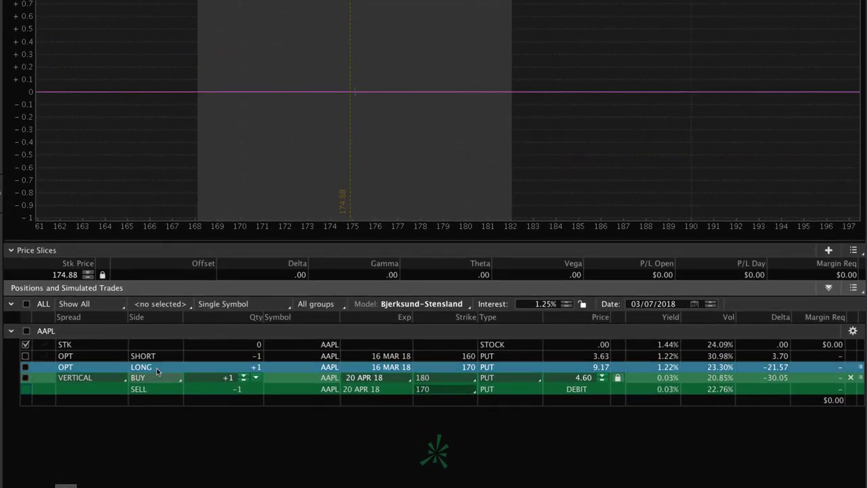
- Create a vertical roll order for both 16 MAR 18 puts, rolling the 170/160 spread to 23 MAR 18
{"action": "left_click", "coordinate": [158, 357]}
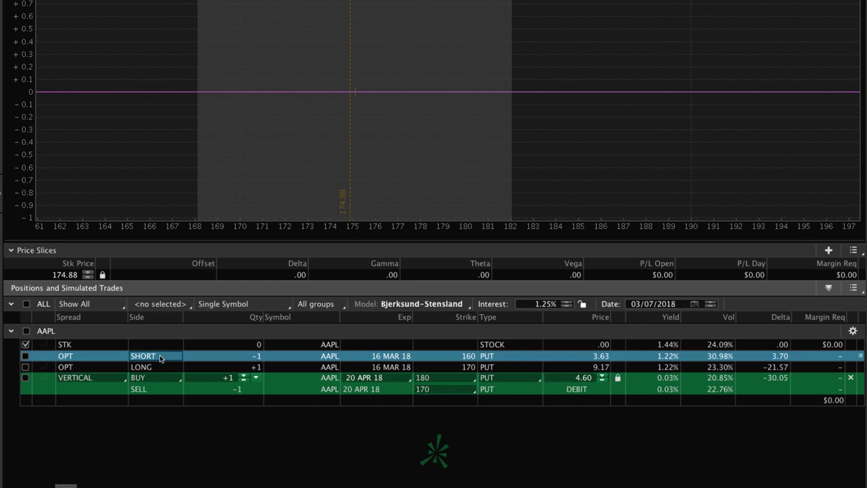
{"action": "left_click", "coordinate": [161, 366], "text": "shift"}
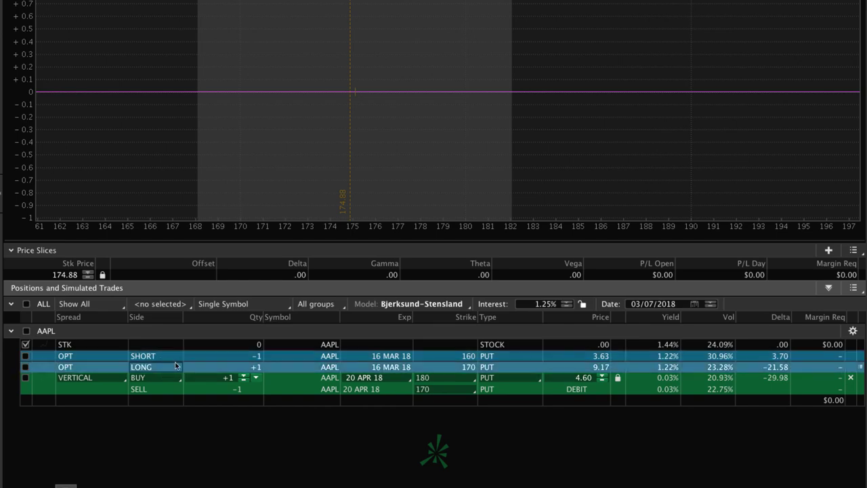
{"action": "right_click", "coordinate": [174, 361]}
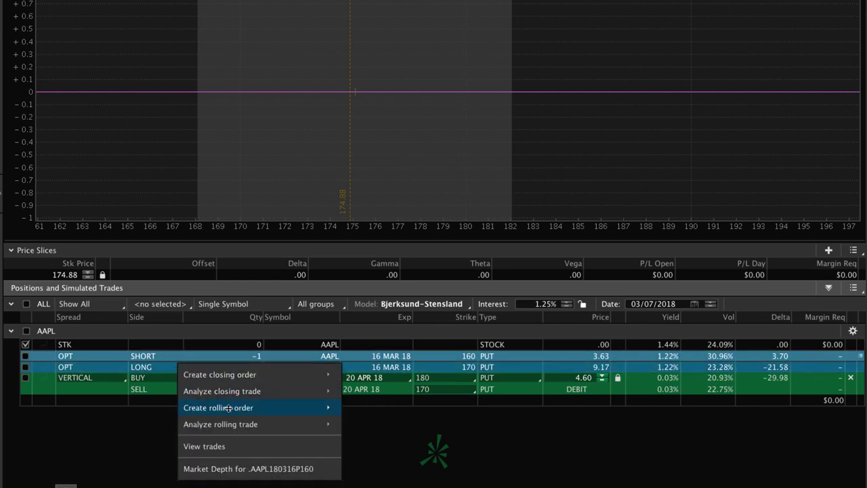
{"action": "mouse_move", "coordinate": [267, 409]}
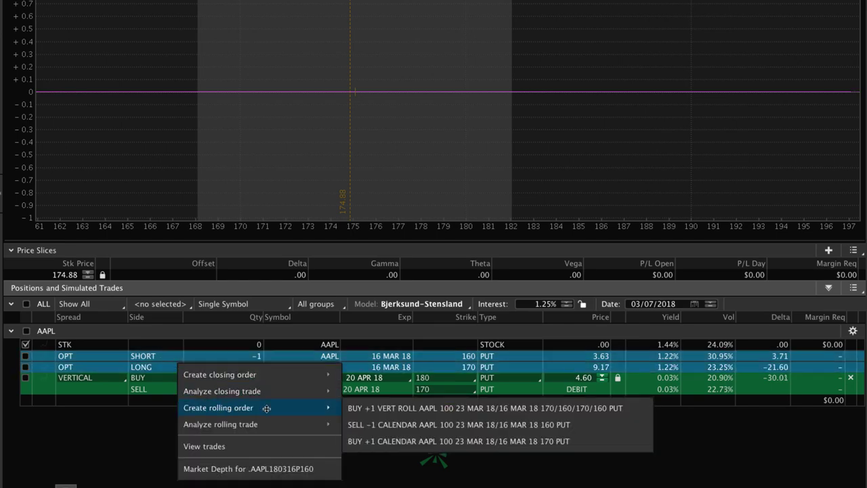
{"action": "left_click", "coordinate": [382, 409]}
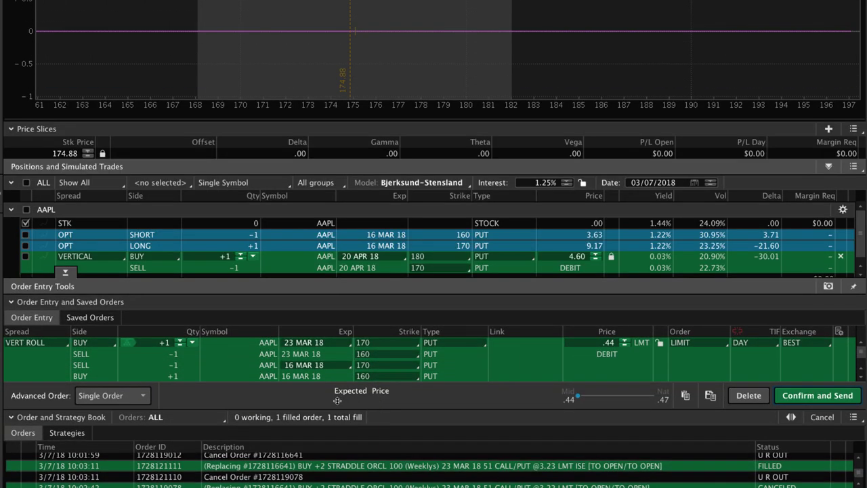
- Change the roll order's new spread to the 20 APR 18 expiration with a 180 buy strike and a 170 sell strike
{"action": "left_click", "coordinate": [308, 346]}
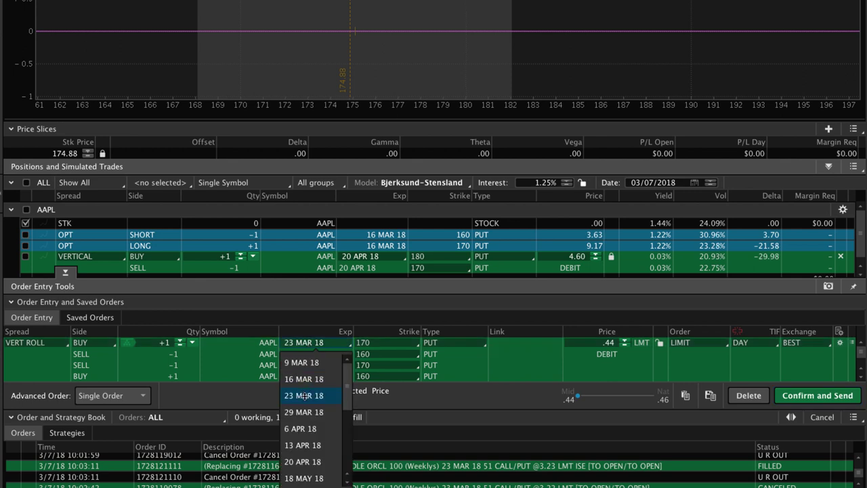
{"action": "left_click", "coordinate": [305, 461]}
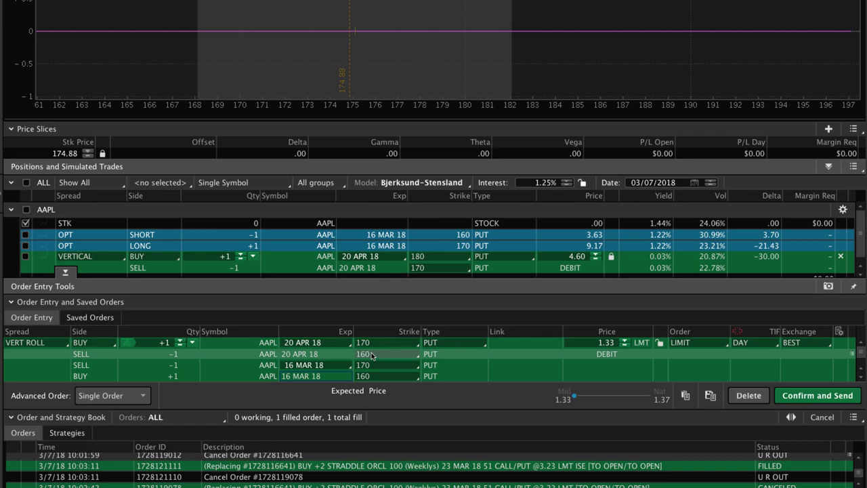
{"action": "left_click", "coordinate": [372, 344]}
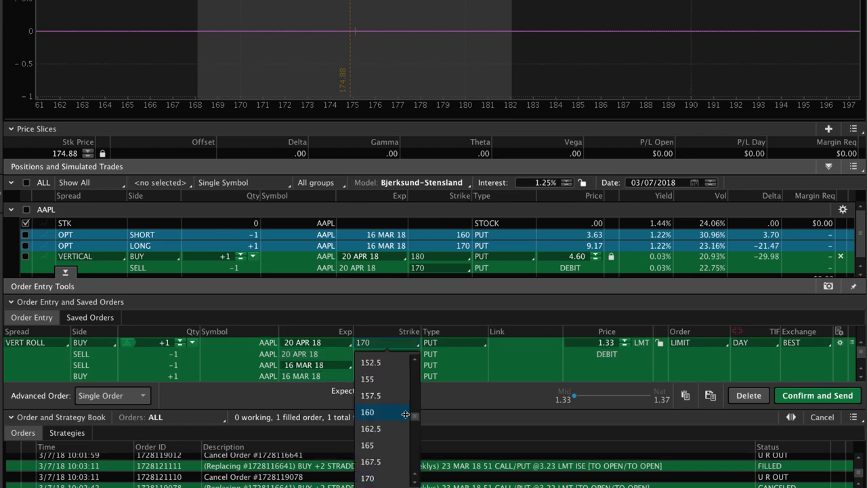
{"action": "scroll", "coordinate": [419, 437], "scroll_direction": "down", "scroll_amount": 3}
{"action": "left_click", "coordinate": [384, 431]}
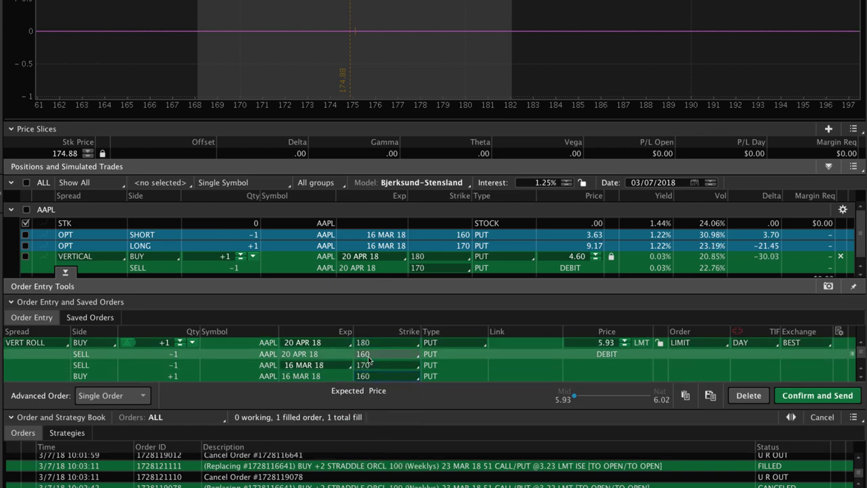
{"action": "left_click", "coordinate": [370, 364]}
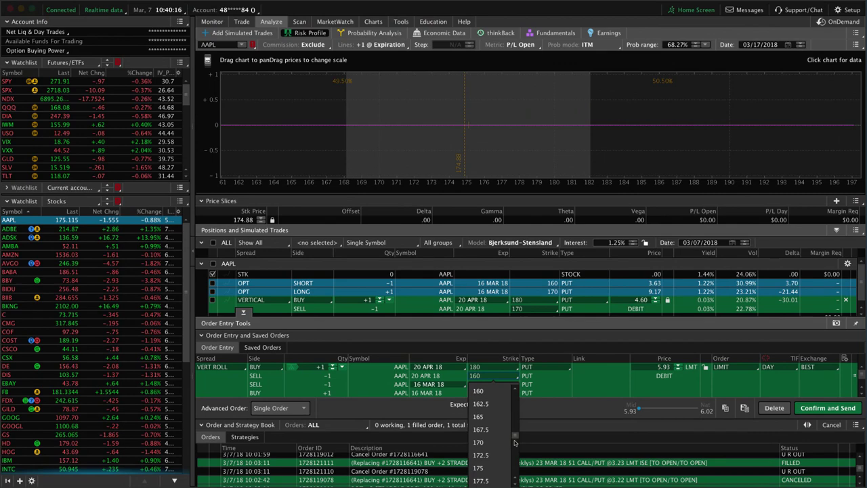
{"action": "left_click", "coordinate": [488, 442]}
- Analyze the vertical roll as a simulated trade combined with the two existing 16 MAR 18 puts in the risk profile
{"action": "right_click", "coordinate": [586, 379]}
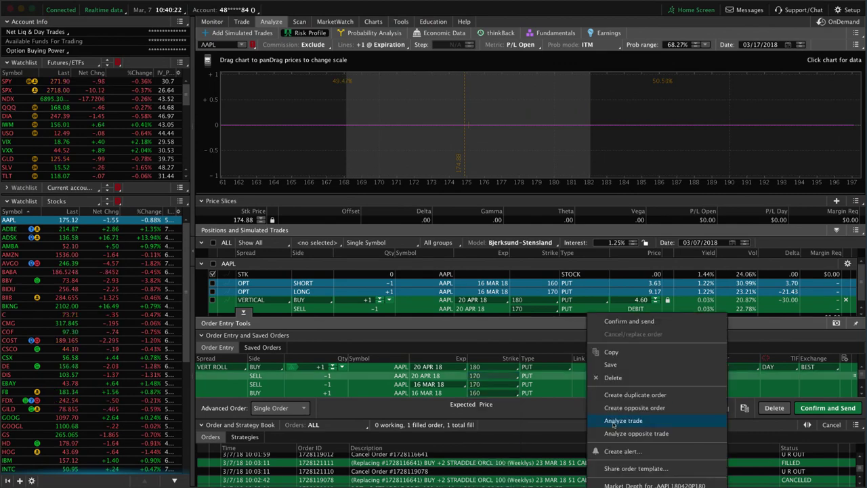
{"action": "left_click", "coordinate": [614, 423]}
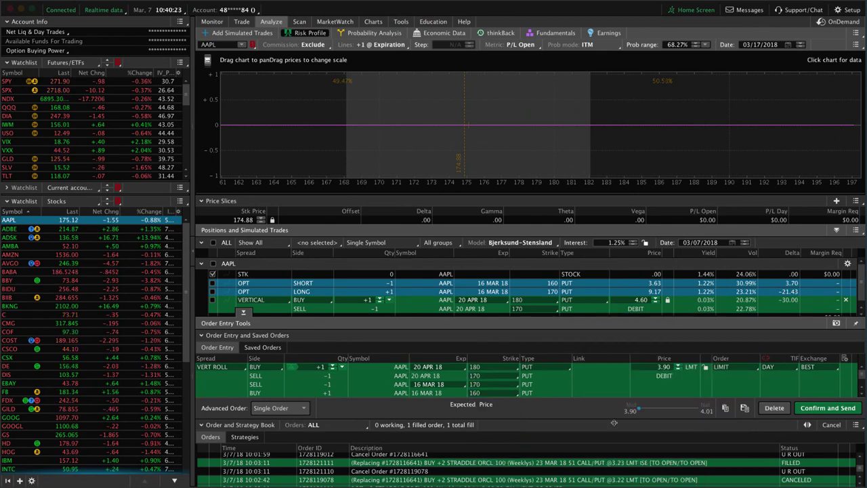
{"action": "left_click", "coordinate": [243, 312]}
{"action": "left_click", "coordinate": [212, 377]}
{"action": "left_click", "coordinate": [212, 386]}
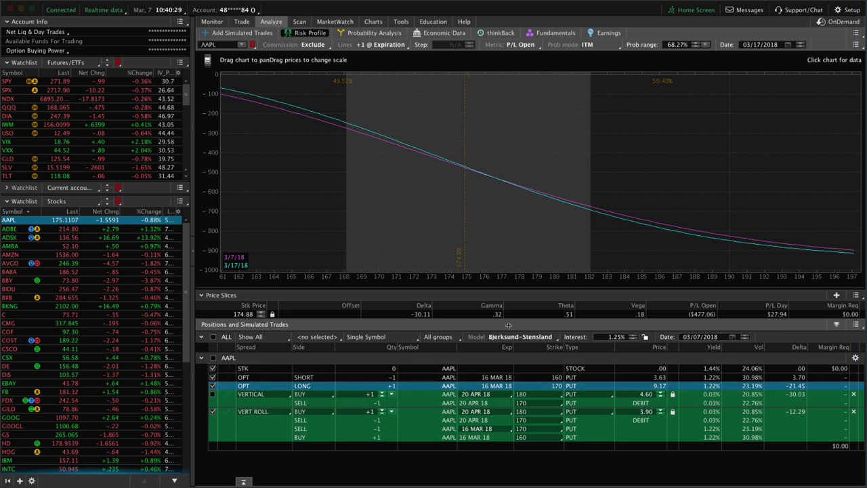
{"action": "left_click_drag", "start_coordinate": [526, 242], "coordinate": [618, 243]}
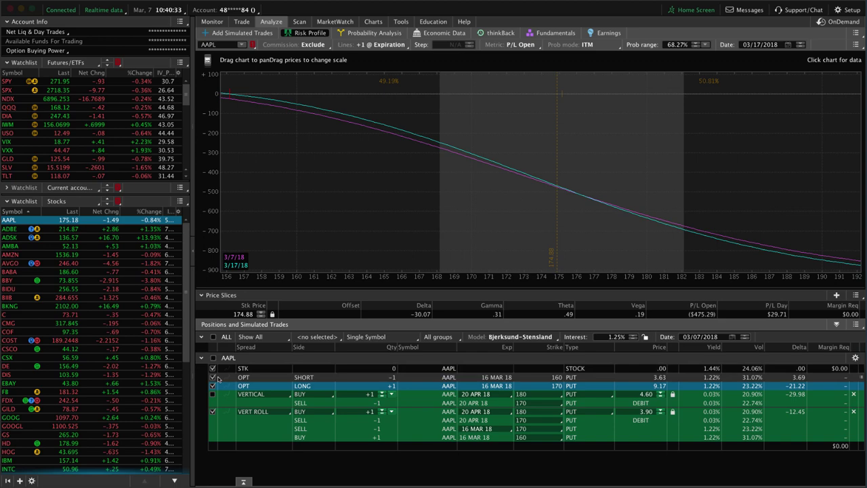
- Graph only the simulated 20 APR 18 180/170 vertical, excluding the vertical roll and the existing 16 MAR 18 puts
{"action": "left_click", "coordinate": [212, 385]}
{"action": "left_click", "coordinate": [212, 411]}
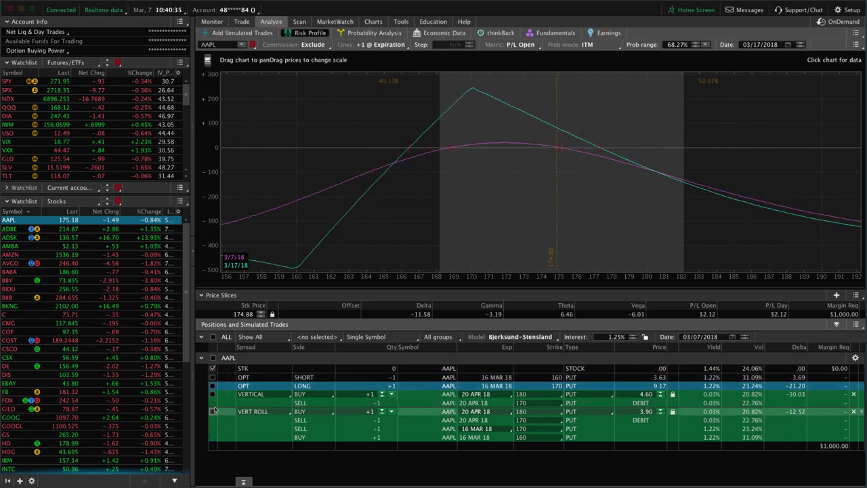
{"action": "left_click", "coordinate": [212, 394]}
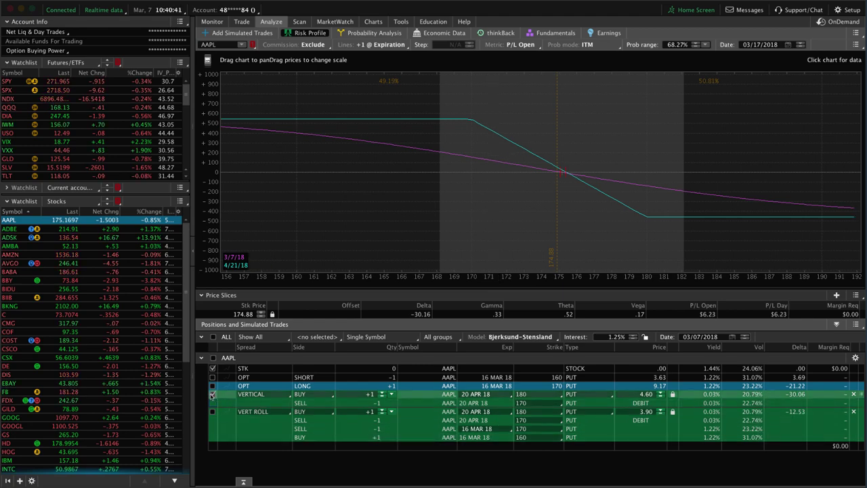
- Exclude the simulated 20 APR 18 180/170 vertical from the risk profile graph
{"action": "left_click", "coordinate": [213, 394]}
{"action": "left_click", "coordinate": [212, 394]}
{"action": "left_click", "coordinate": [212, 394]}
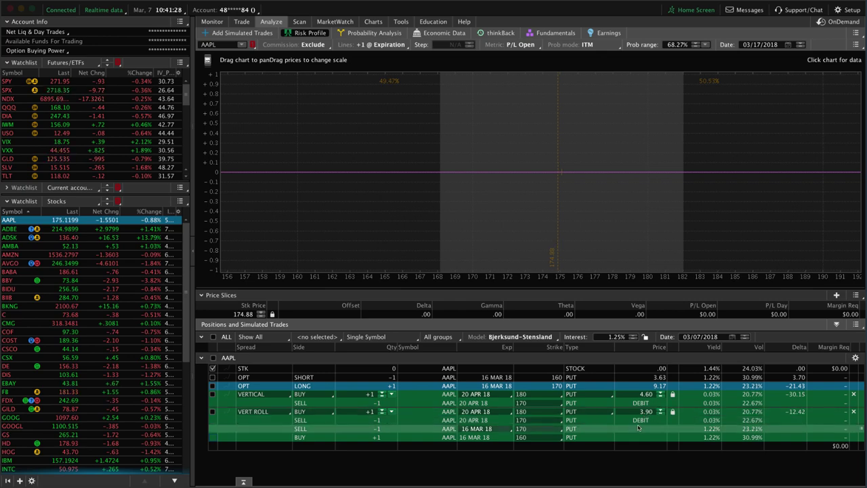
- Examine AAPL's daily price chart and return to the risk profile
{"action": "left_click", "coordinate": [375, 22]}
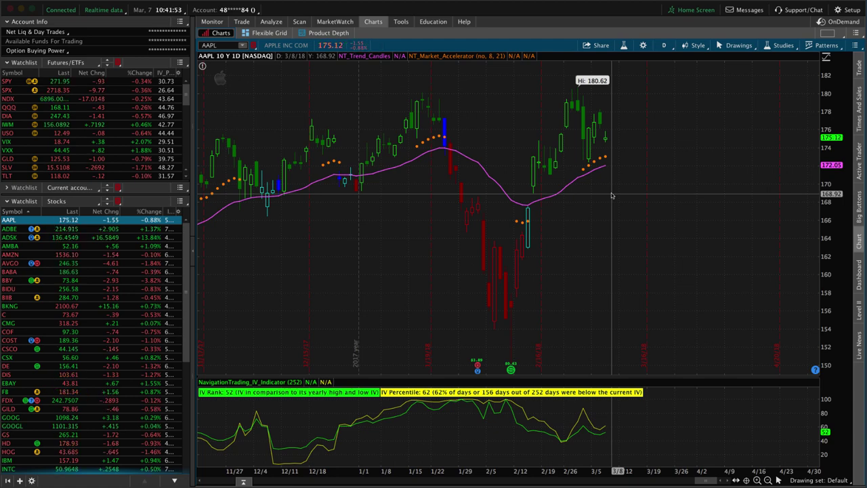
{"action": "left_click", "coordinate": [271, 21]}
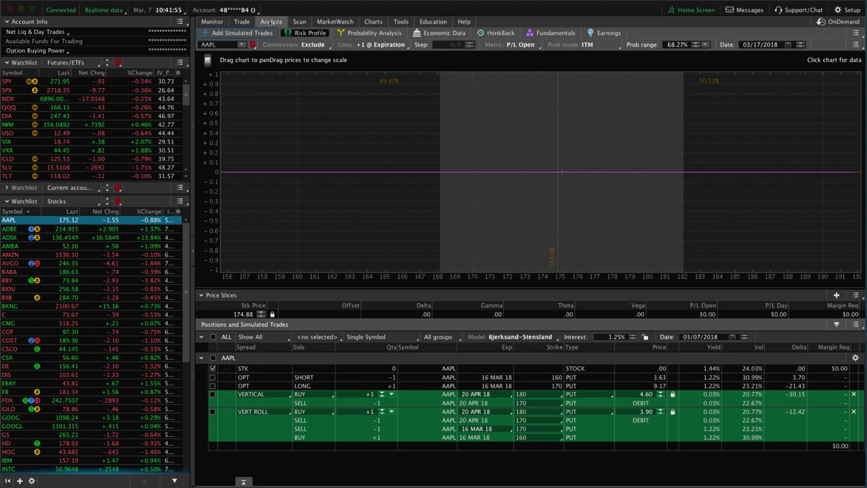
- Confirm and send the AAPL vertical roll order at a 3.90 debit, and delete the leftover simulated 20 APR 18 vertical
{"action": "right_click", "coordinate": [407, 421]}
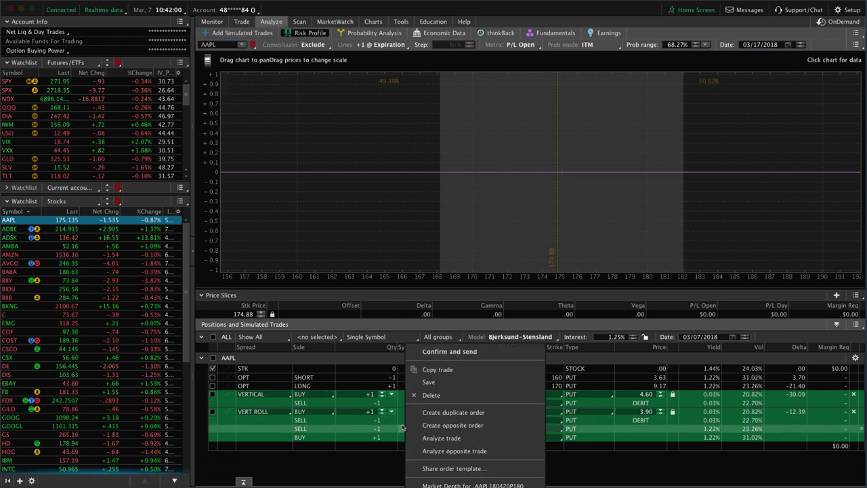
{"action": "left_click", "coordinate": [456, 353]}
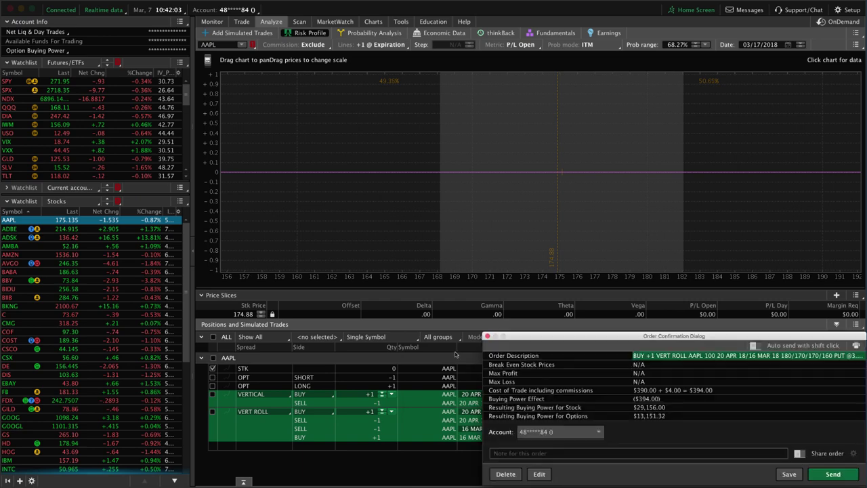
{"action": "left_click", "coordinate": [833, 474]}
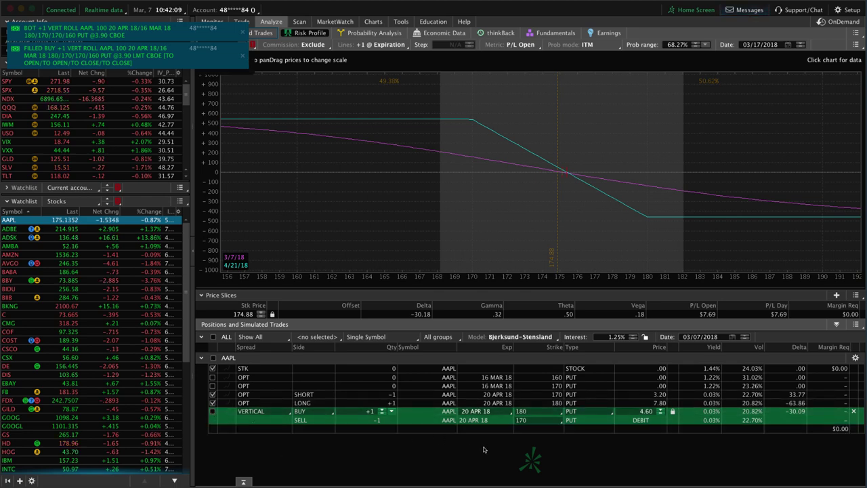
{"action": "left_click", "coordinate": [855, 412]}
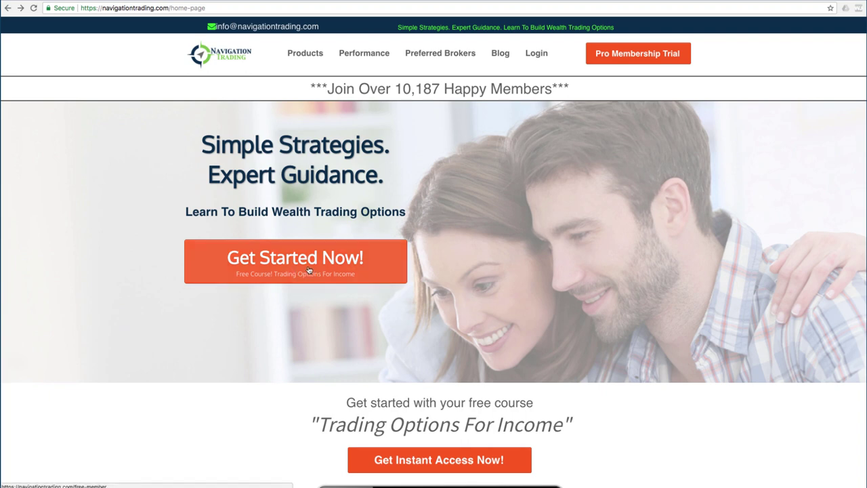
- Look through the "Trading Options For Income" free course and its two bonuses on the NavigationTrading home page
{"action": "scroll", "coordinate": [275, 277], "scroll_direction": "down", "scroll_amount": 5}
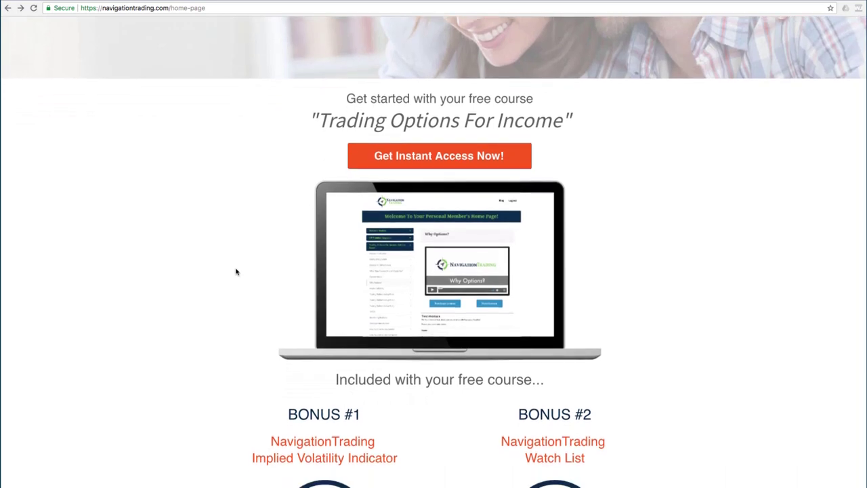
{"action": "scroll", "coordinate": [236, 272], "scroll_direction": "down", "scroll_amount": 2}
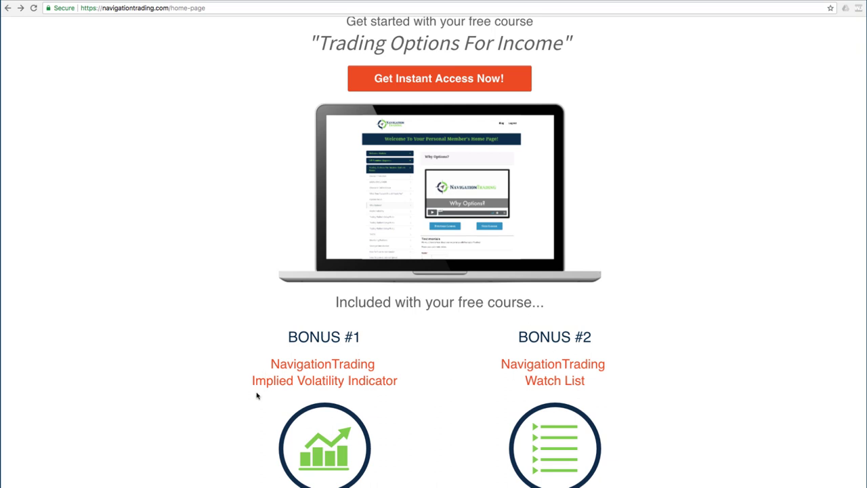
{"action": "scroll", "coordinate": [441, 410], "scroll_direction": "down", "scroll_amount": 2}
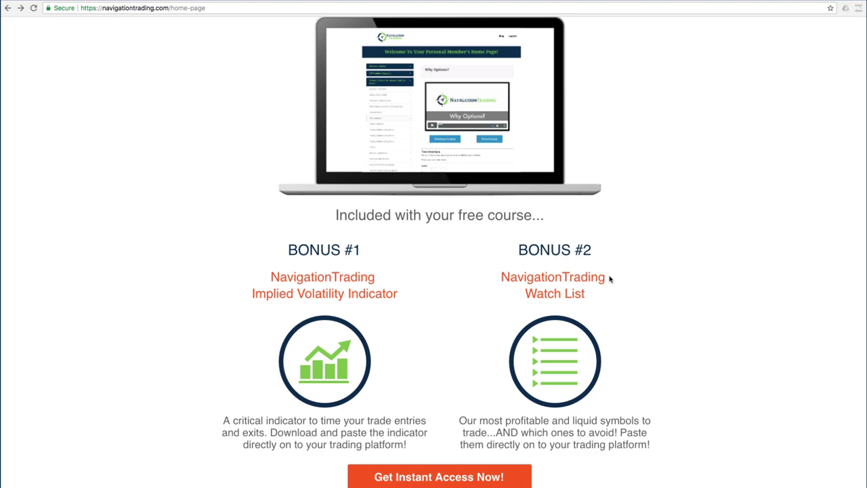
{"action": "scroll", "coordinate": [670, 280], "scroll_direction": "up", "scroll_amount": 7}
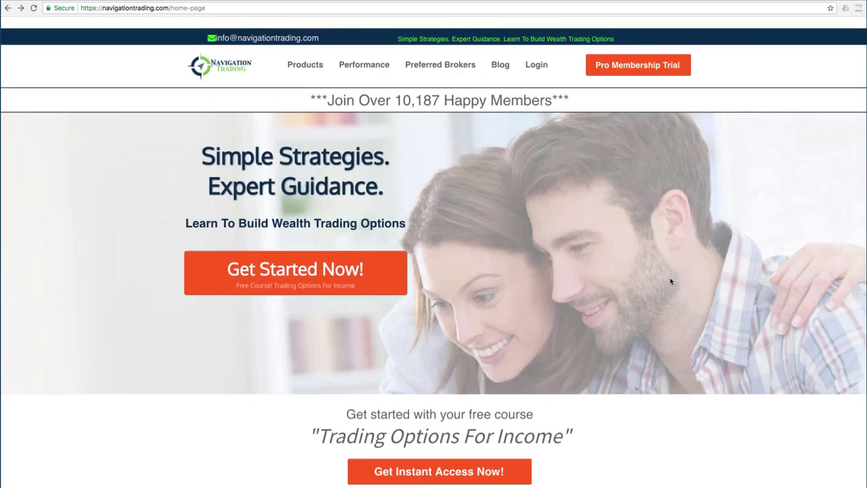